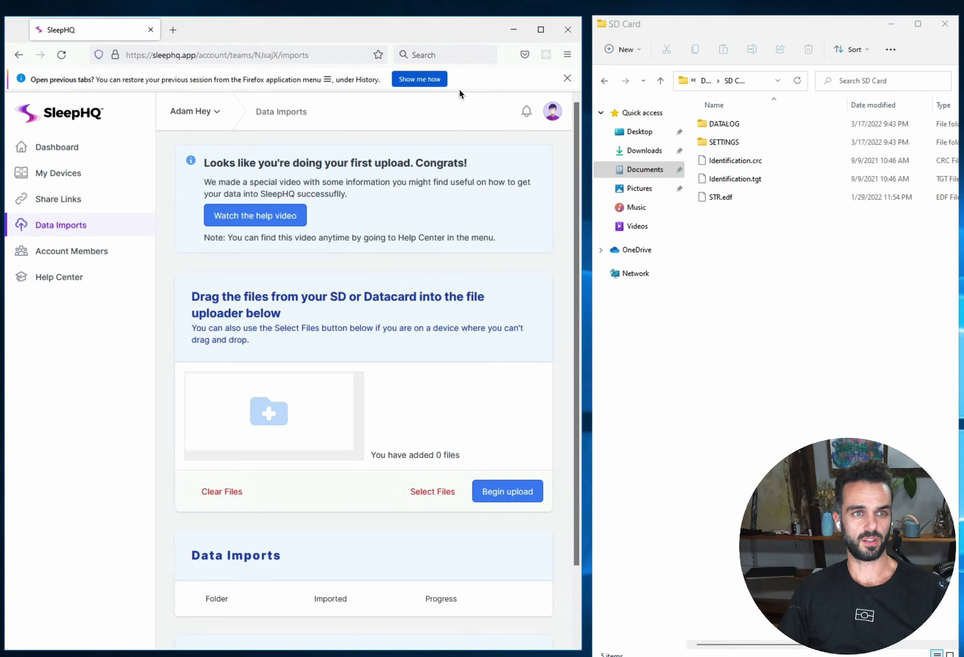
Step: Close Firefox's 'Open previous tabs?' notice above the SleepHQ Data Imports page
{"action": "left_click", "coordinate": [568, 79]}
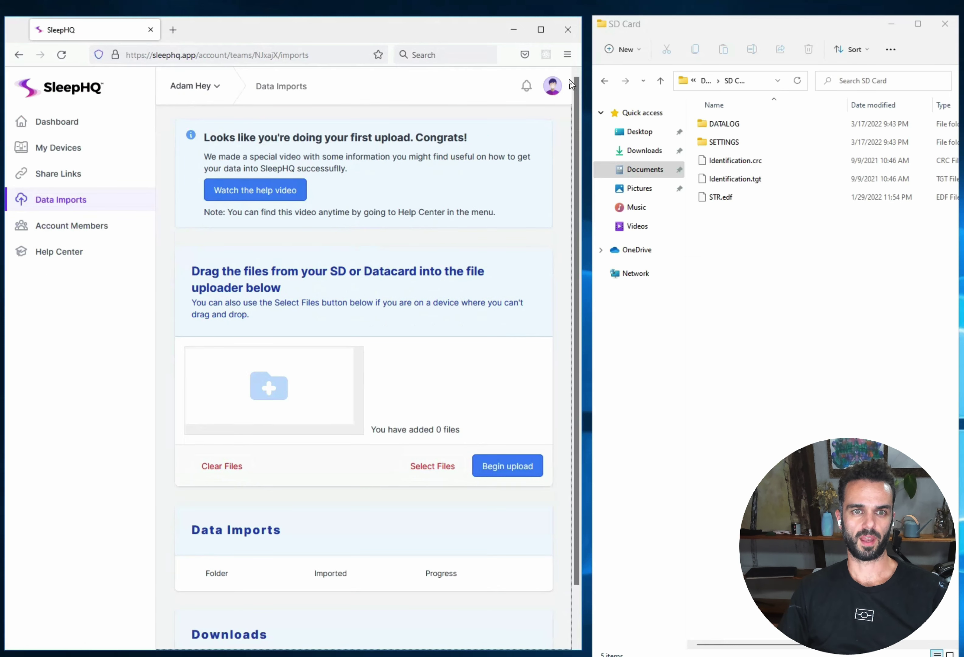
Step: Open the SD Card folder from Documents to show DATALOG, SETTINGS and STR.edf
{"action": "left_click", "coordinate": [646, 170]}
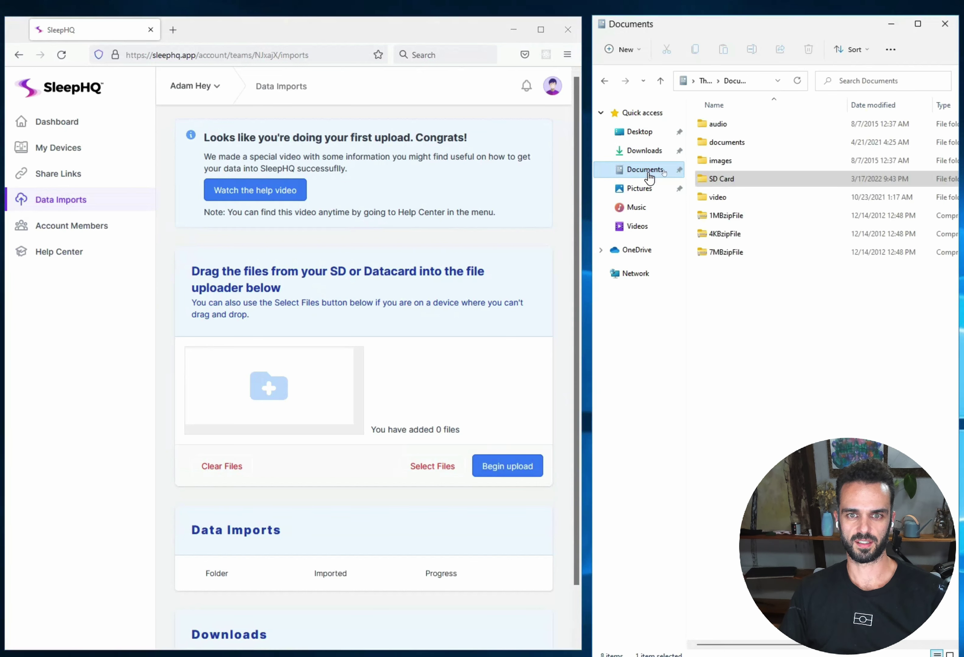
{"action": "double_click", "coordinate": [702, 181]}
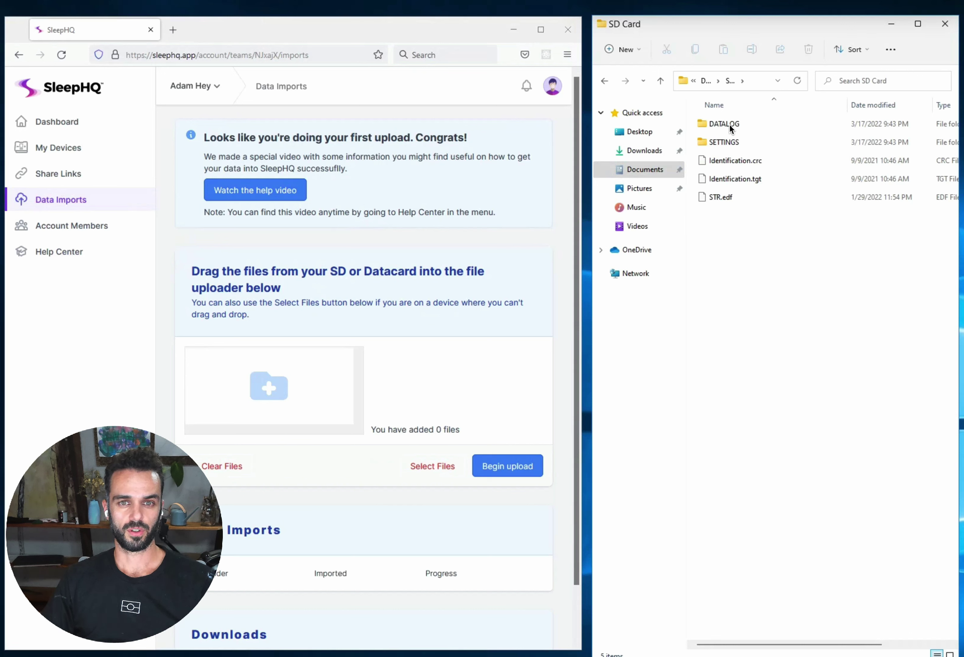
{"action": "left_click", "coordinate": [755, 124]}
{"action": "left_click", "coordinate": [732, 128]}
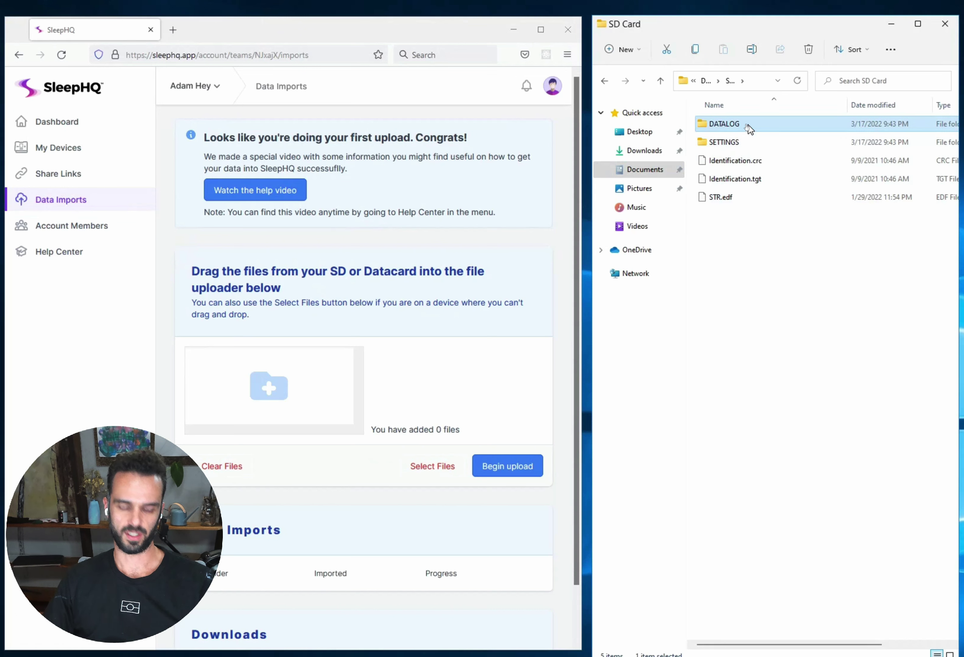
{"action": "left_click", "coordinate": [737, 198], "text": "shift"}
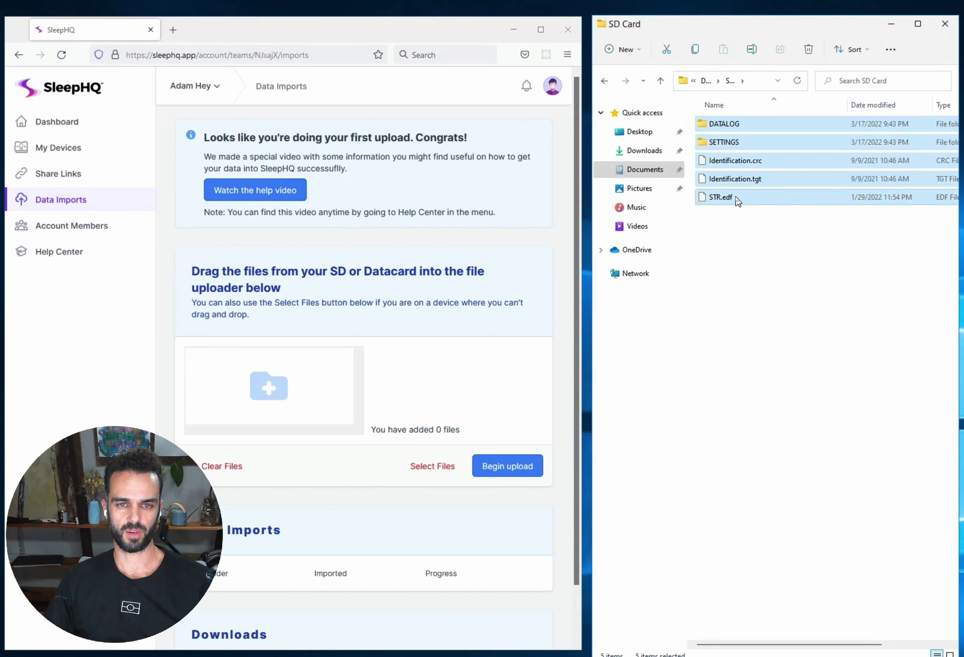
{"action": "left_click_drag", "start_coordinate": [737, 198], "coordinate": [764, 170]}
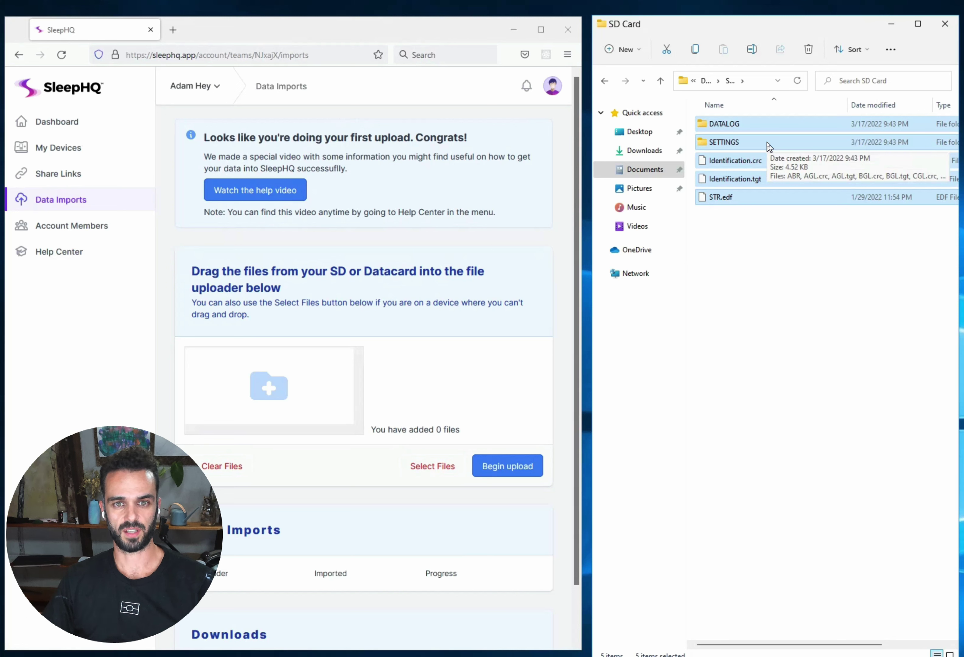
Step: Add SETTINGS, Identification.crc, Identification.tgt and STR.edf to the uploader, reaching 45 files
{"action": "left_click", "coordinate": [769, 146]}
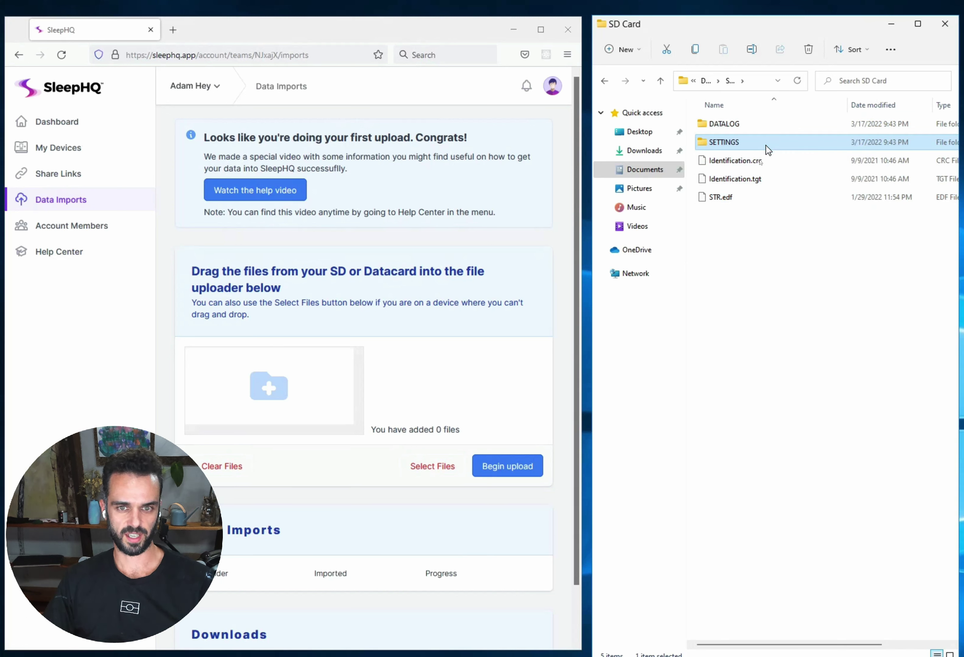
{"action": "left_click", "coordinate": [743, 196], "text": "shift"}
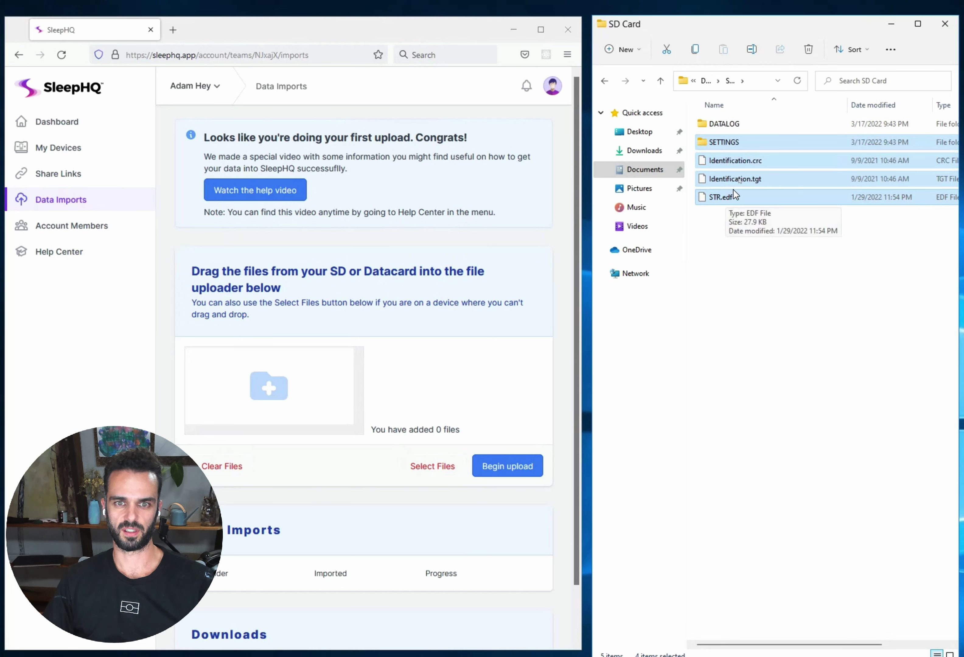
{"action": "left_click_drag", "start_coordinate": [750, 149], "coordinate": [326, 383]}
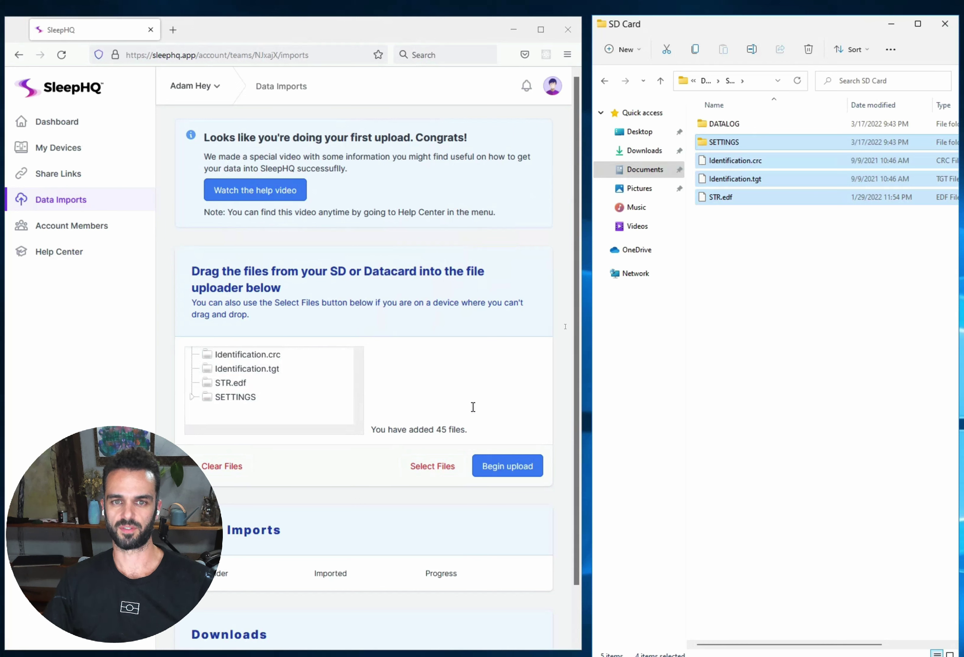
Step: Add DATALOG folders 20220125 through 20220130 to the SleepHQ uploader, totalling 105 files
{"action": "double_click", "coordinate": [709, 125]}
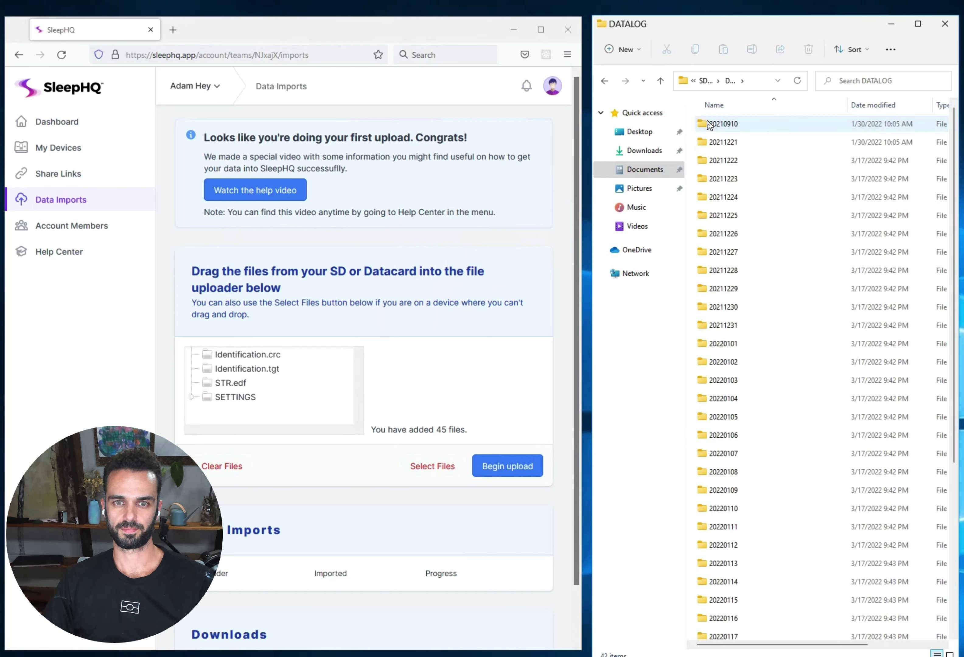
{"action": "scroll", "coordinate": [750, 315], "scroll_direction": "down", "scroll_amount": 5}
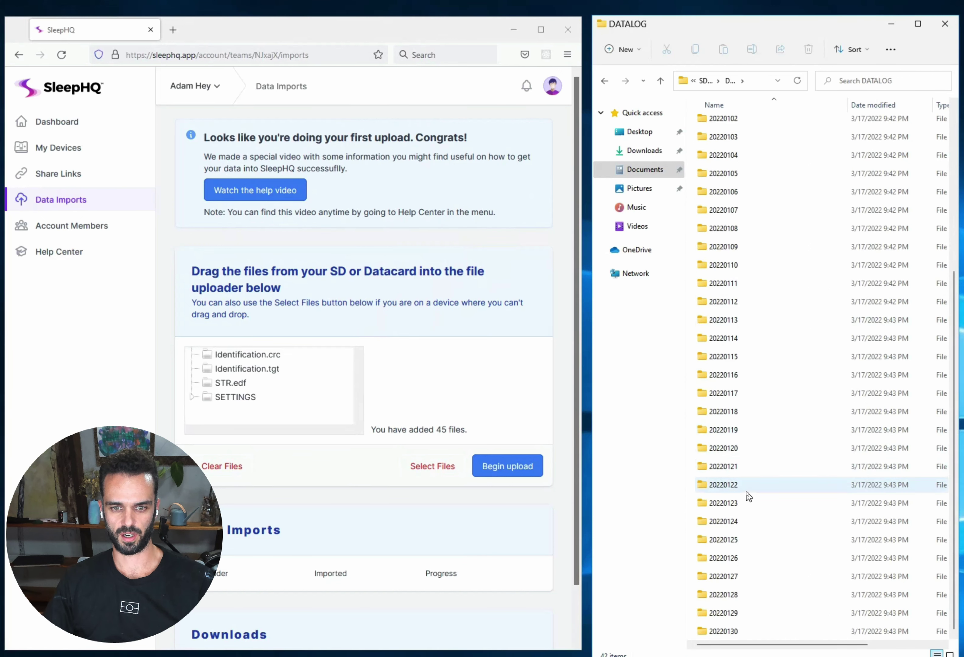
{"action": "left_click", "coordinate": [702, 635]}
{"action": "left_click", "coordinate": [705, 541], "text": "shift"}
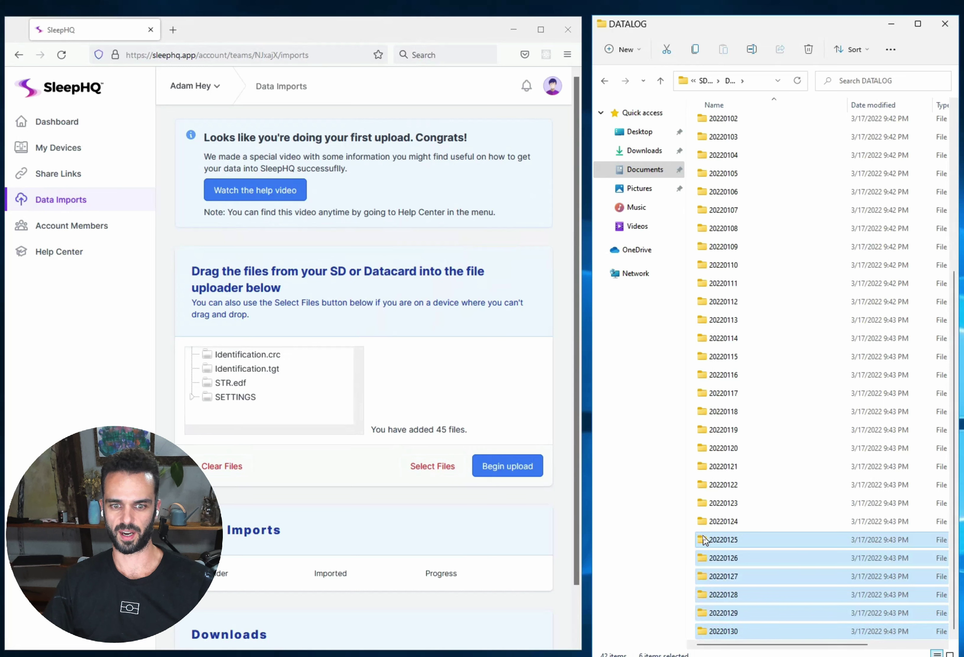
{"action": "left_click_drag", "start_coordinate": [704, 541], "coordinate": [328, 405]}
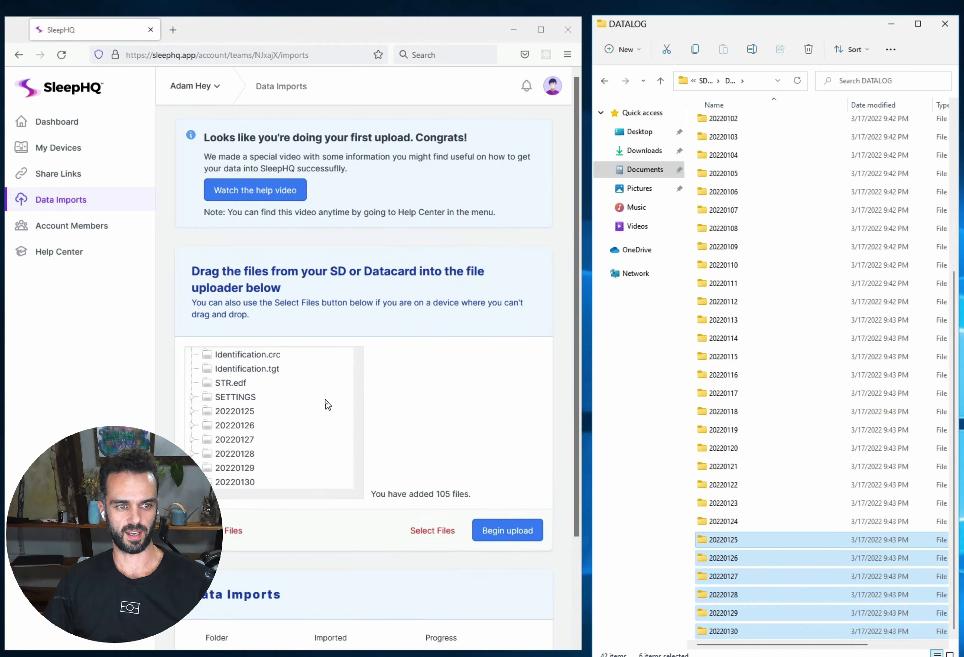
{"action": "double_click", "coordinate": [443, 496]}
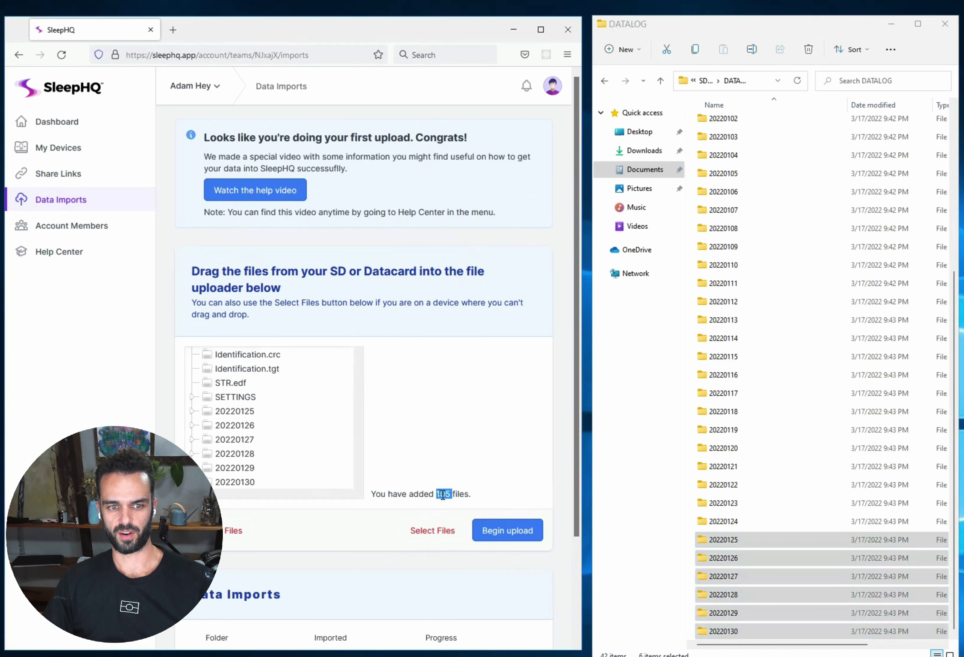
{"action": "left_click", "coordinate": [475, 498]}
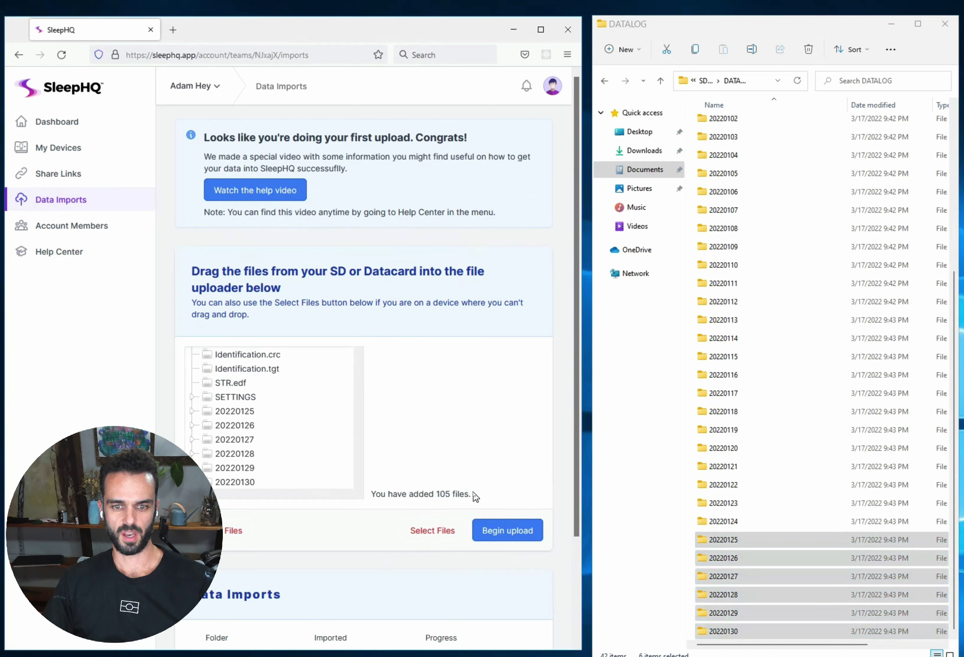
Step: Upload the 105 queued files as the January 25th to 30th, 2022 import
{"action": "left_click", "coordinate": [510, 532]}
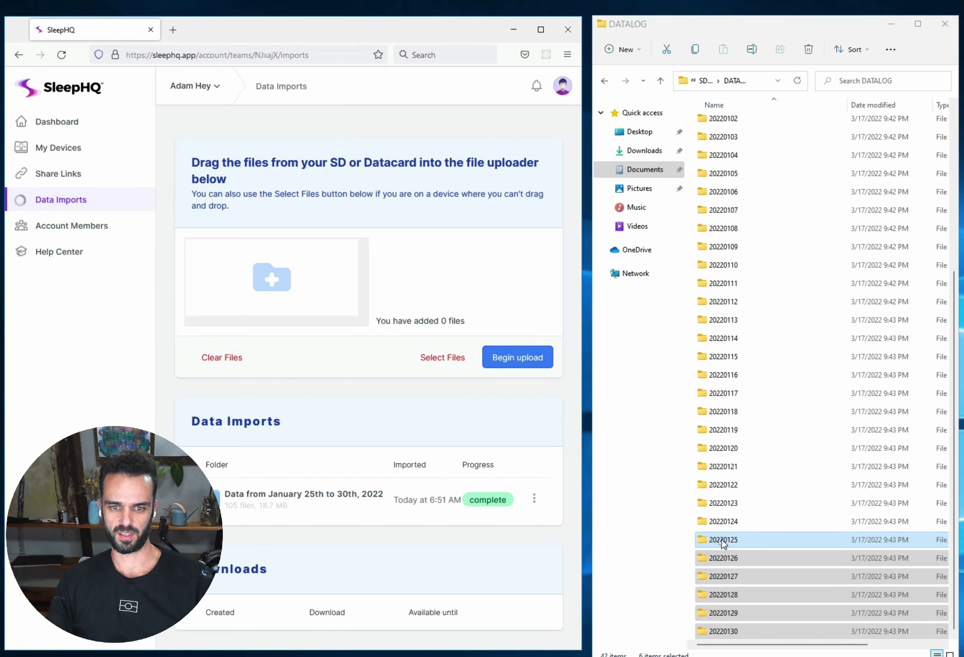
Step: Add the twelve DATALOG folders 20220113 to 20220124 to the uploader, reaching 166 files
{"action": "left_click", "coordinate": [704, 540]}
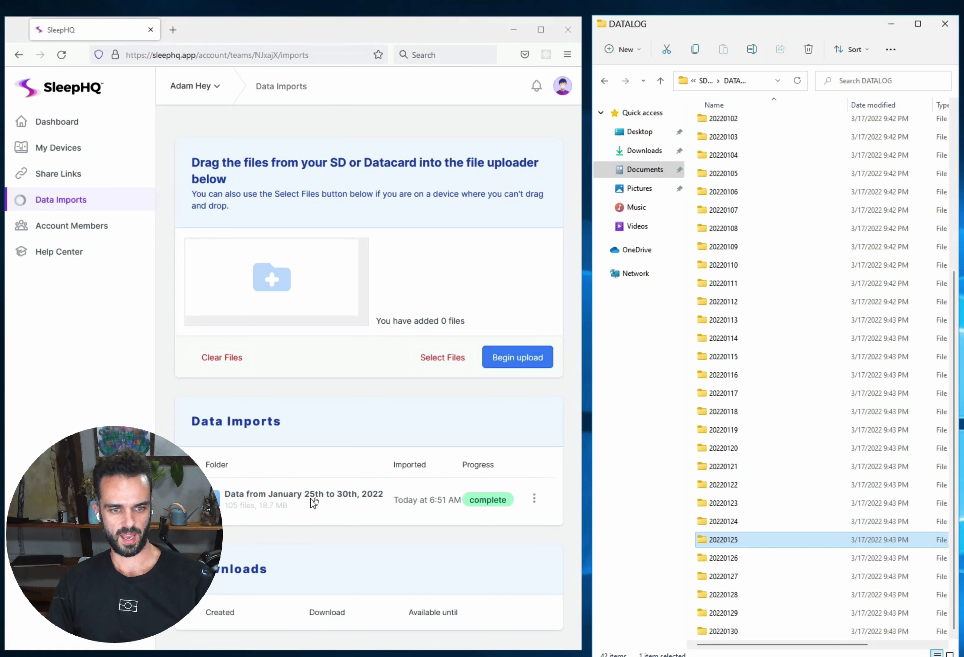
{"action": "left_click", "coordinate": [707, 527]}
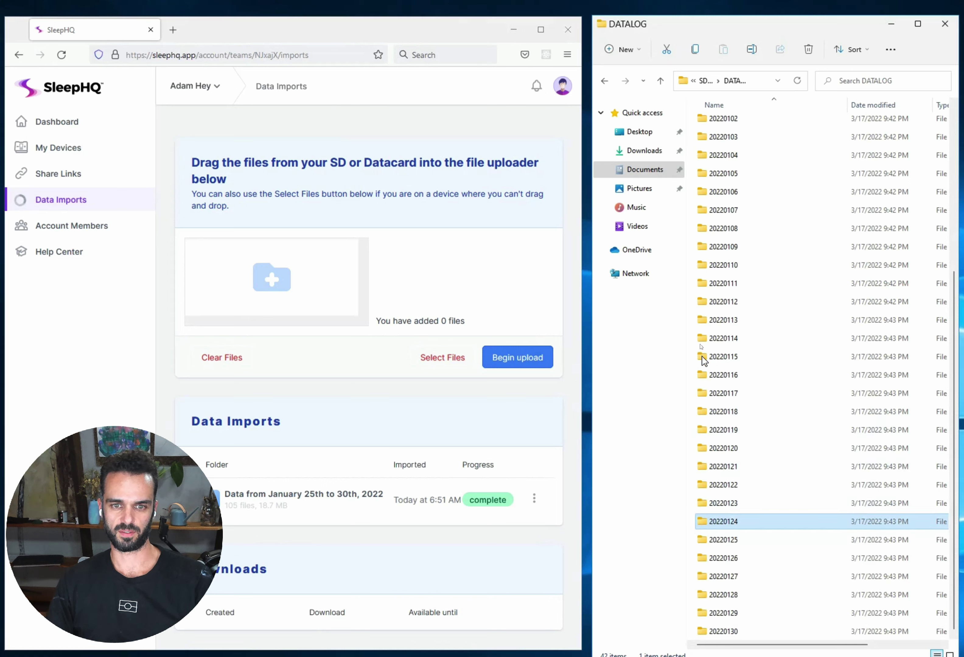
{"action": "left_click", "coordinate": [703, 322], "text": "shift"}
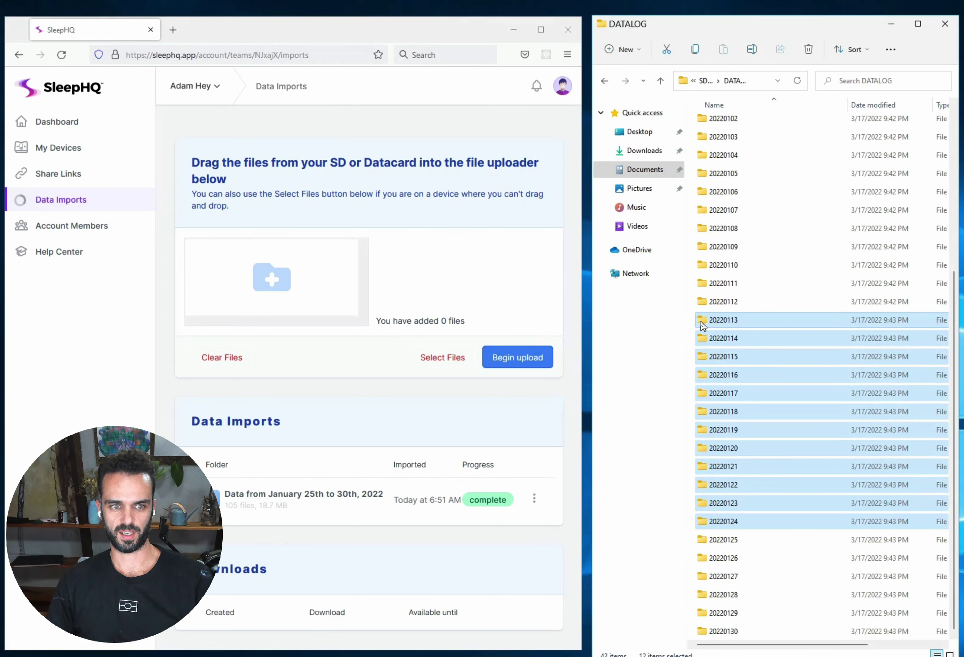
{"action": "left_click_drag", "start_coordinate": [672, 328], "coordinate": [344, 298]}
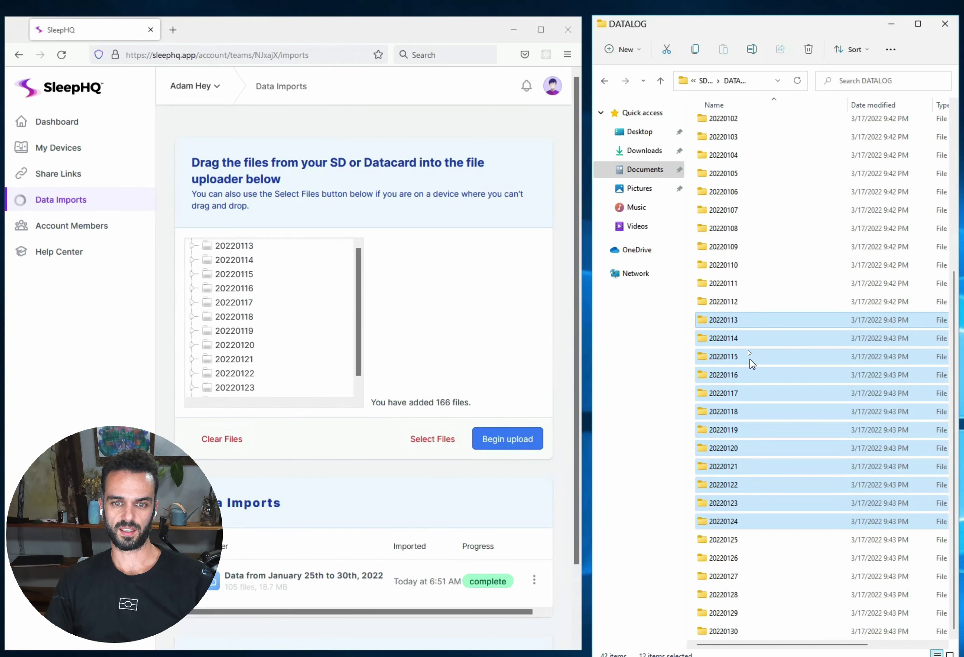
Step: Add SETTINGS, Identification.crc, Identification.tgt and STR.edf from the SD Card root, bringing the queue to 211 files
{"action": "left_click", "coordinate": [660, 81]}
{"action": "left_click", "coordinate": [751, 143]}
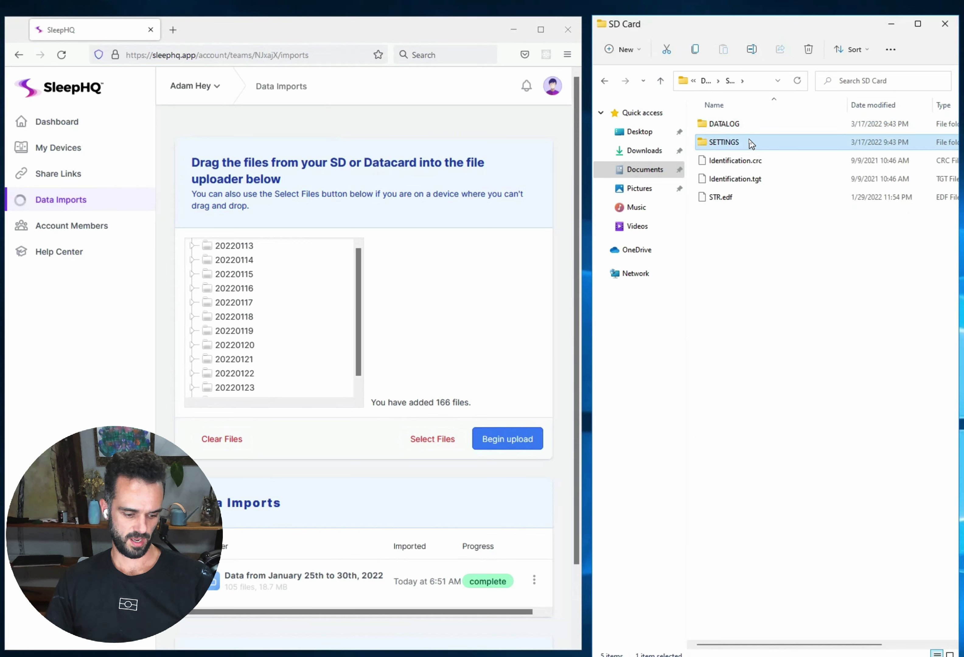
{"action": "left_click", "coordinate": [751, 197], "text": "shift"}
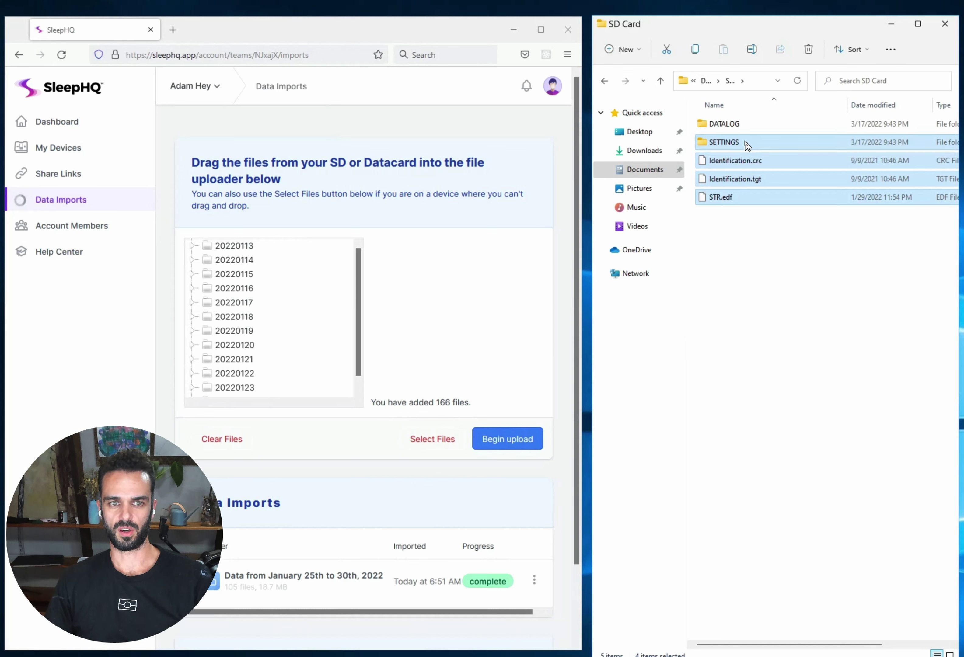
{"action": "left_click_drag", "start_coordinate": [747, 145], "coordinate": [328, 307]}
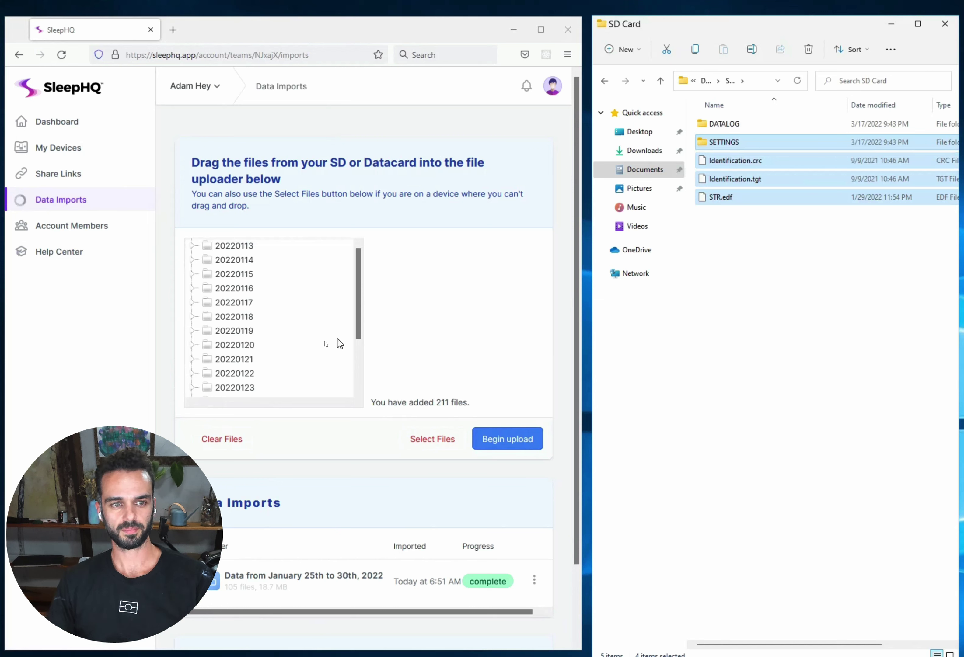
{"action": "left_click_drag", "start_coordinate": [705, 197], "coordinate": [259, 392]}
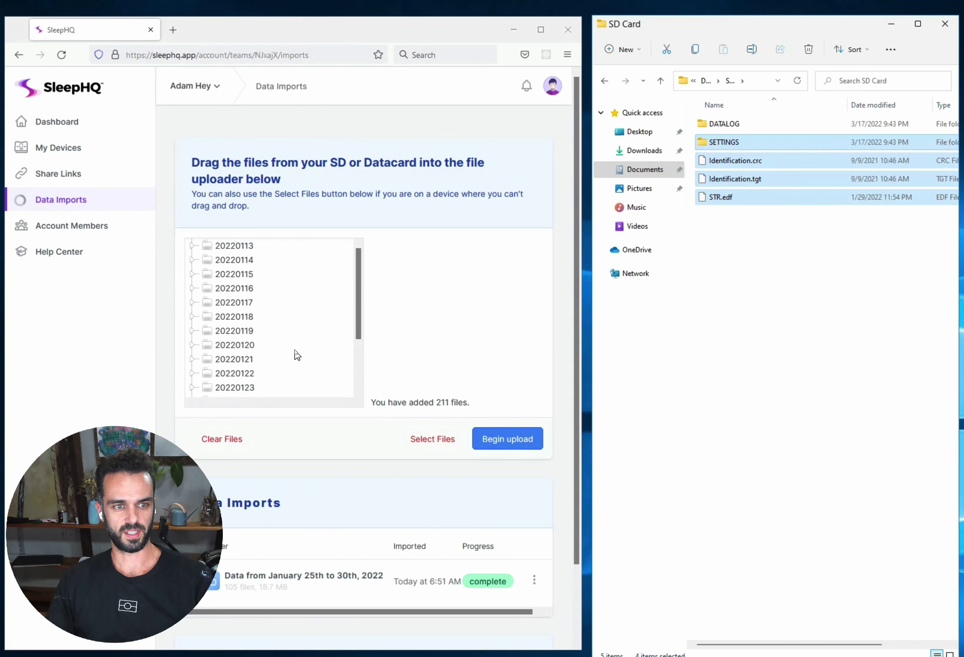
Step: Check the queued SD card file tree and start uploading all 211 files
{"action": "left_click_drag", "start_coordinate": [297, 355], "coordinate": [297, 355]}
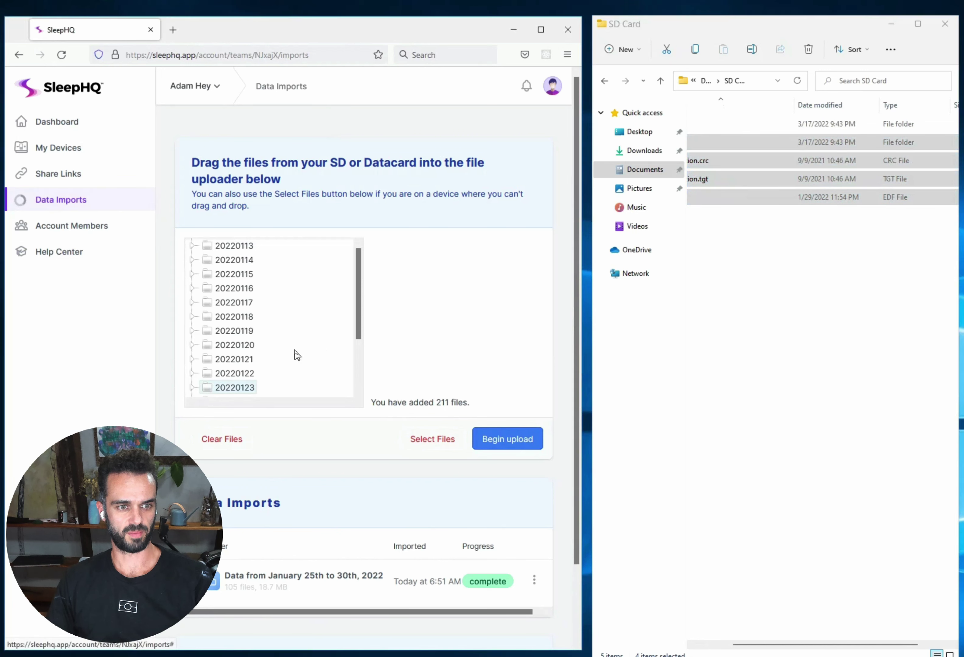
{"action": "scroll", "coordinate": [297, 355], "scroll_direction": "down", "scroll_amount": 3}
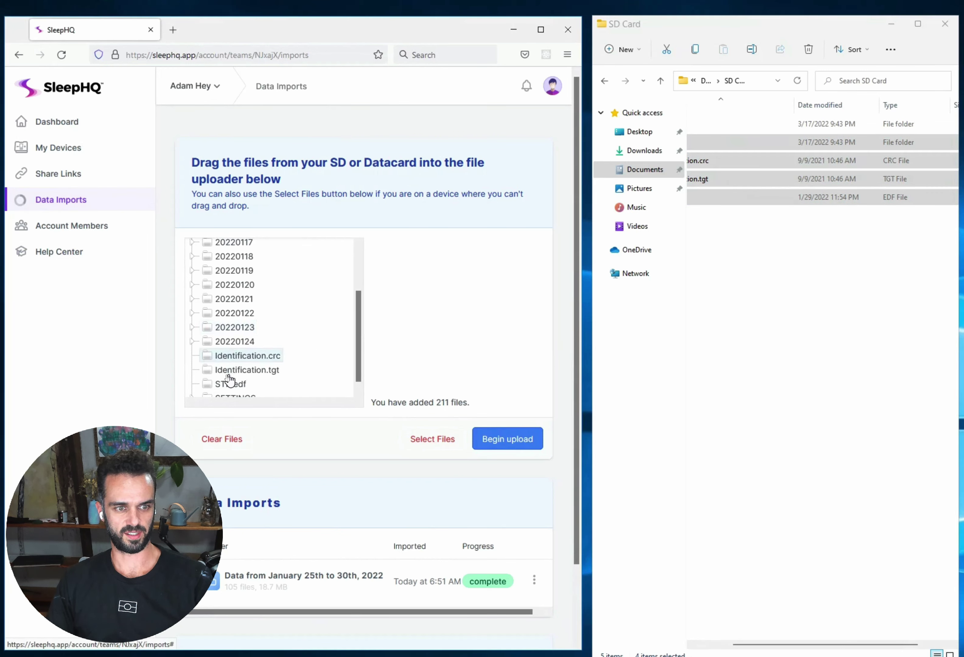
{"action": "scroll", "coordinate": [231, 382], "scroll_direction": "down", "scroll_amount": 1}
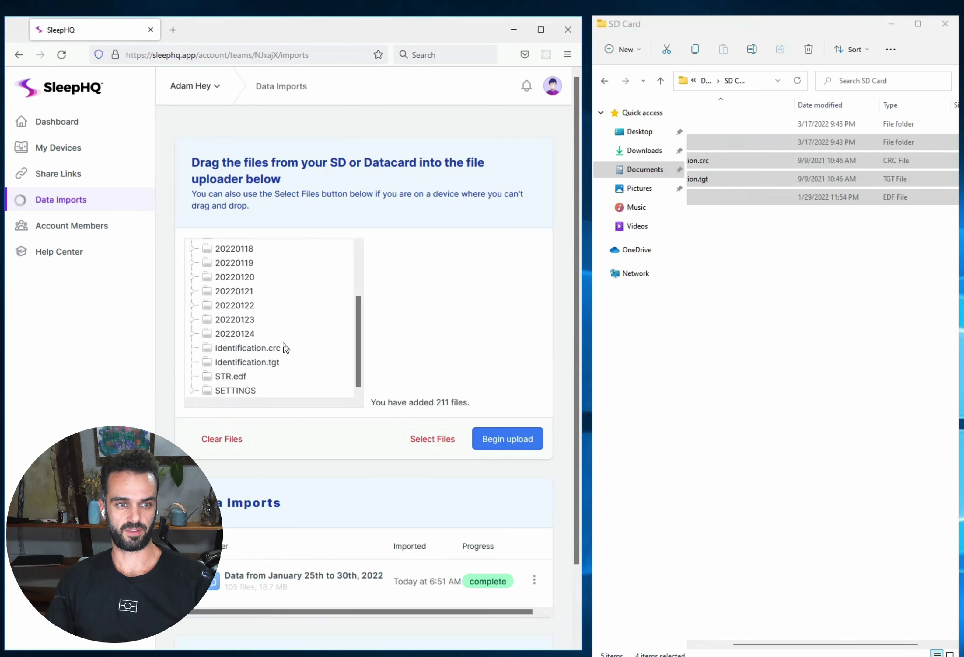
{"action": "left_click", "coordinate": [512, 444]}
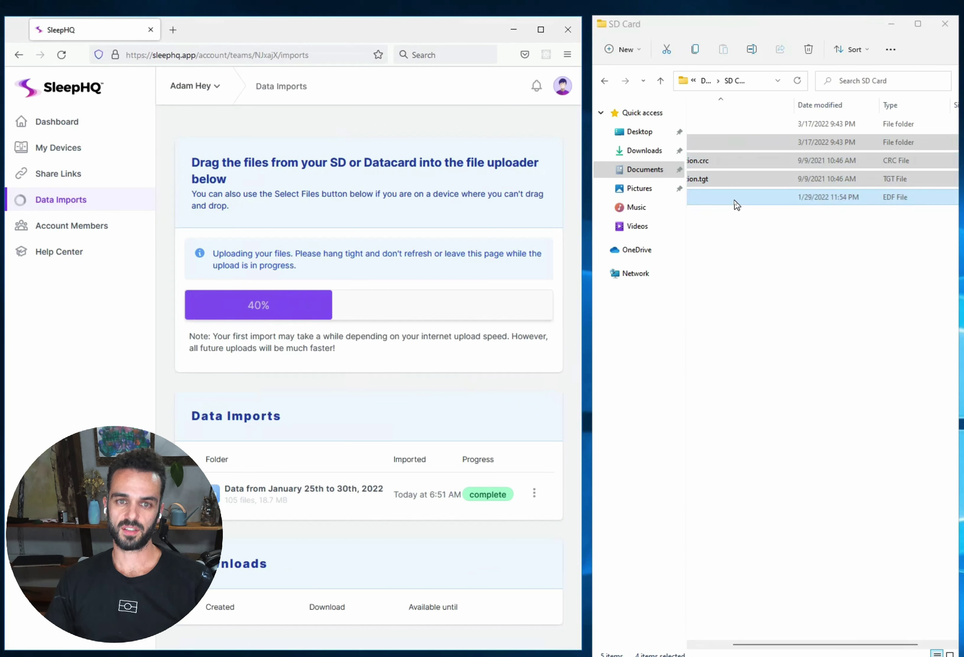
Step: Clear the Explorer selection and reopen SD Card from Documents while the January 13th–24th import uploads
{"action": "left_click", "coordinate": [726, 238]}
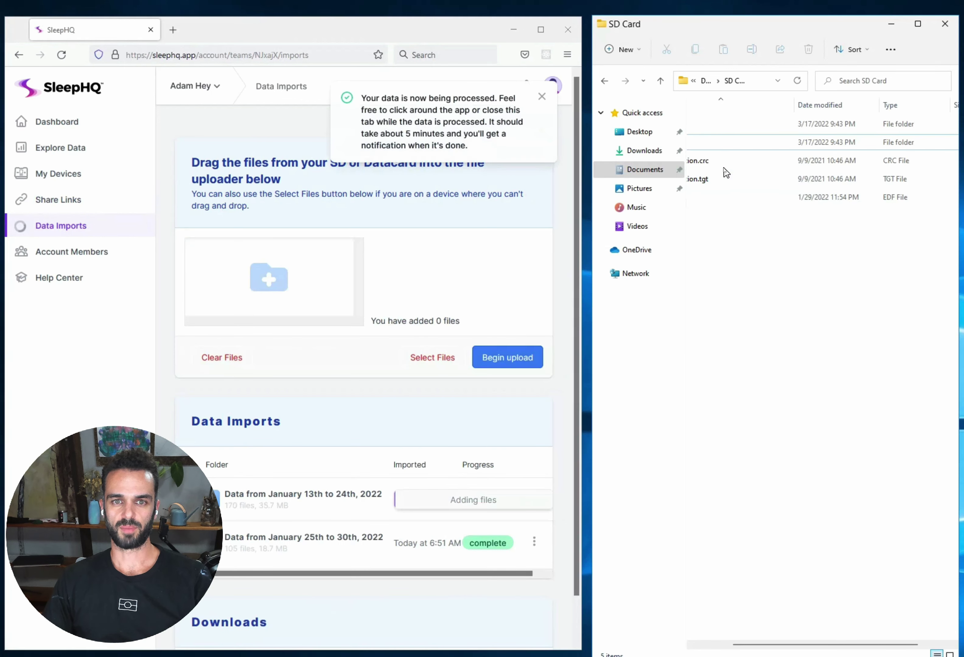
{"action": "left_click", "coordinate": [725, 167]}
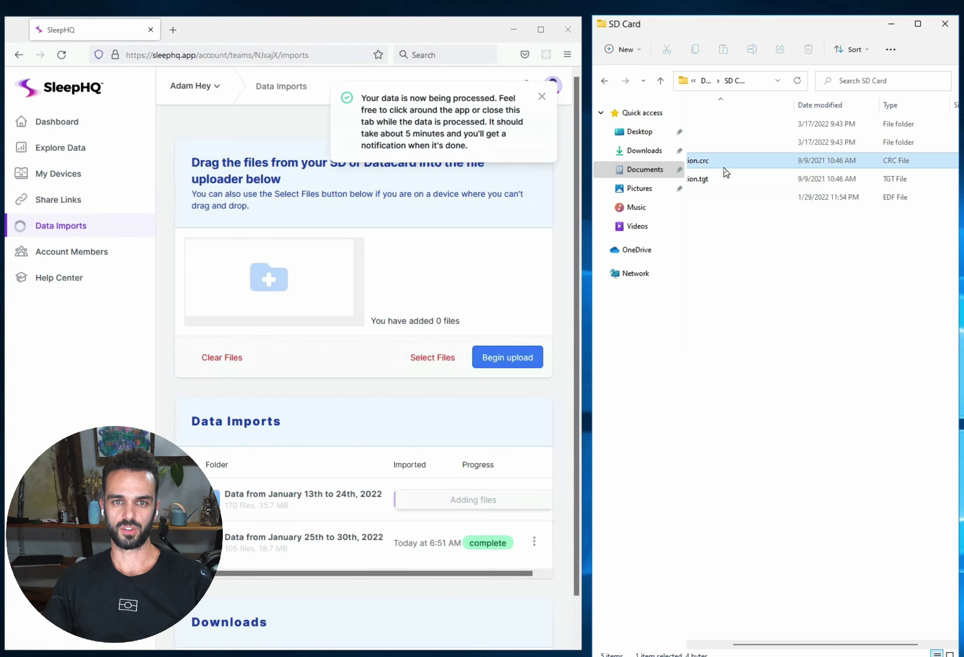
{"action": "left_click", "coordinate": [661, 82]}
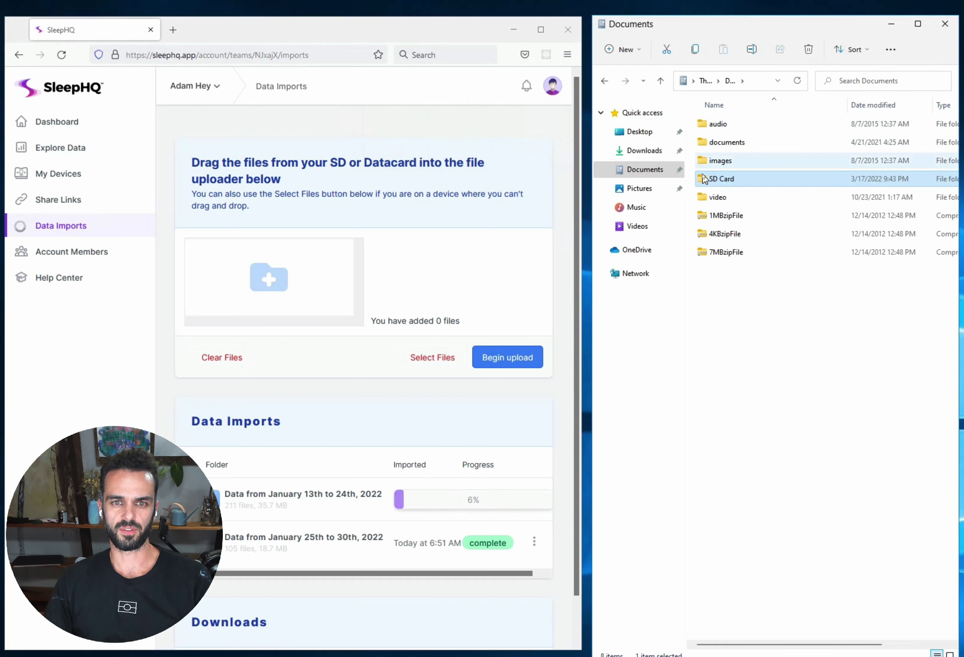
{"action": "double_click", "coordinate": [704, 181]}
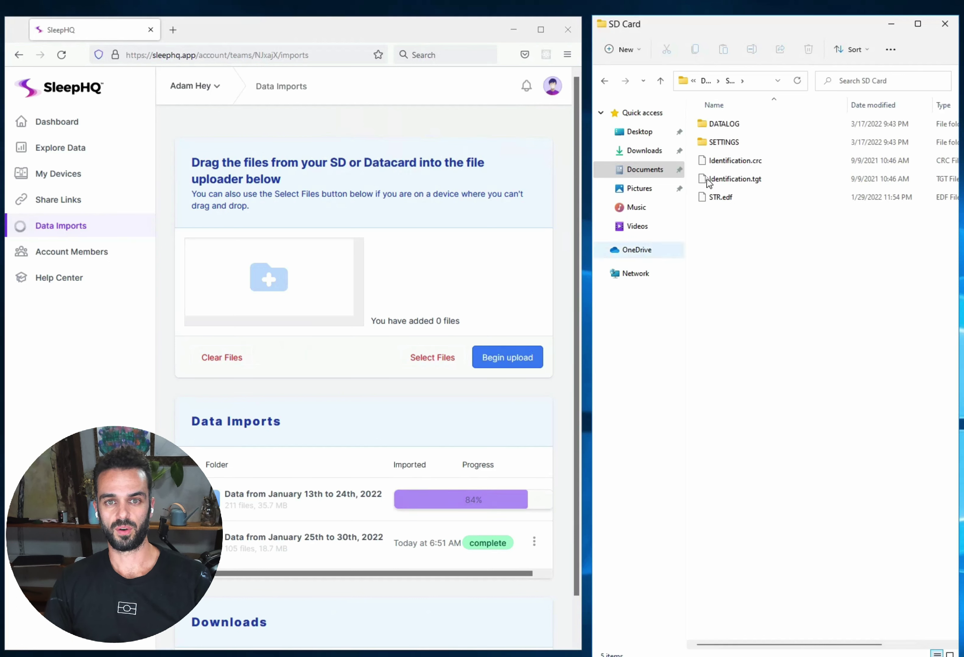
Step: Add DATALOG folders 20220110 through 20220116 to the SleepHQ uploader
{"action": "left_click", "coordinate": [703, 126]}
{"action": "double_click", "coordinate": [703, 126]}
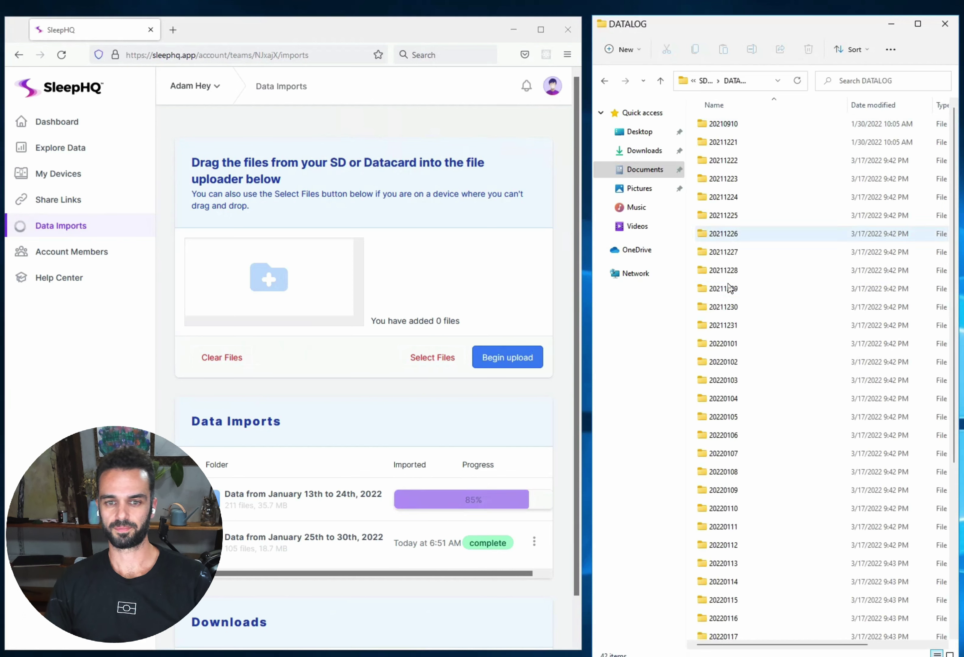
{"action": "scroll", "coordinate": [730, 287], "scroll_direction": "down", "scroll_amount": 1}
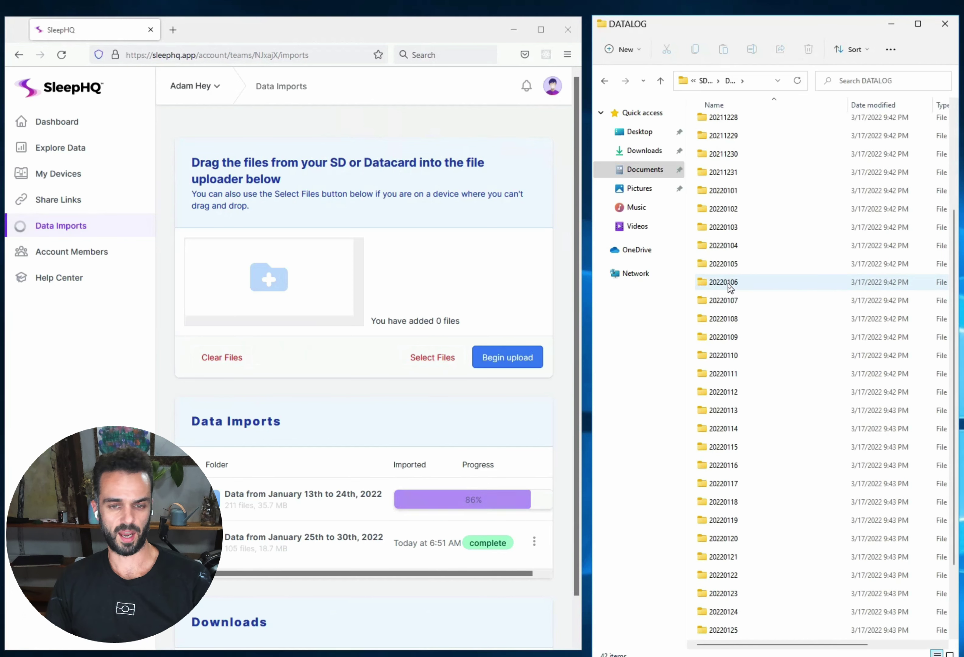
{"action": "scroll", "coordinate": [730, 409], "scroll_direction": "down", "scroll_amount": 3}
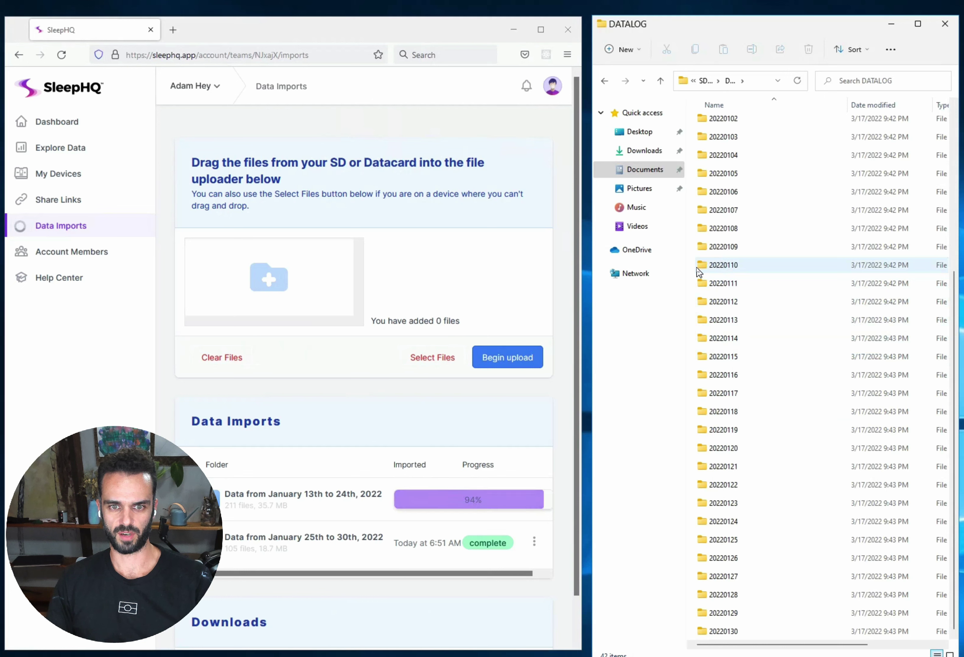
{"action": "left_click", "coordinate": [708, 269]}
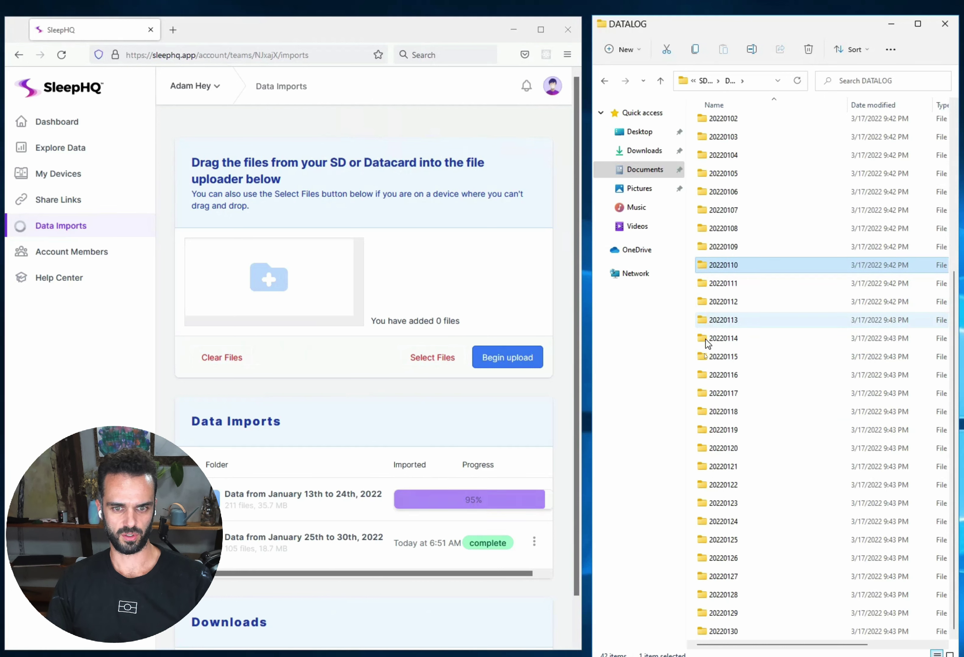
{"action": "left_click", "coordinate": [703, 377], "text": "shift"}
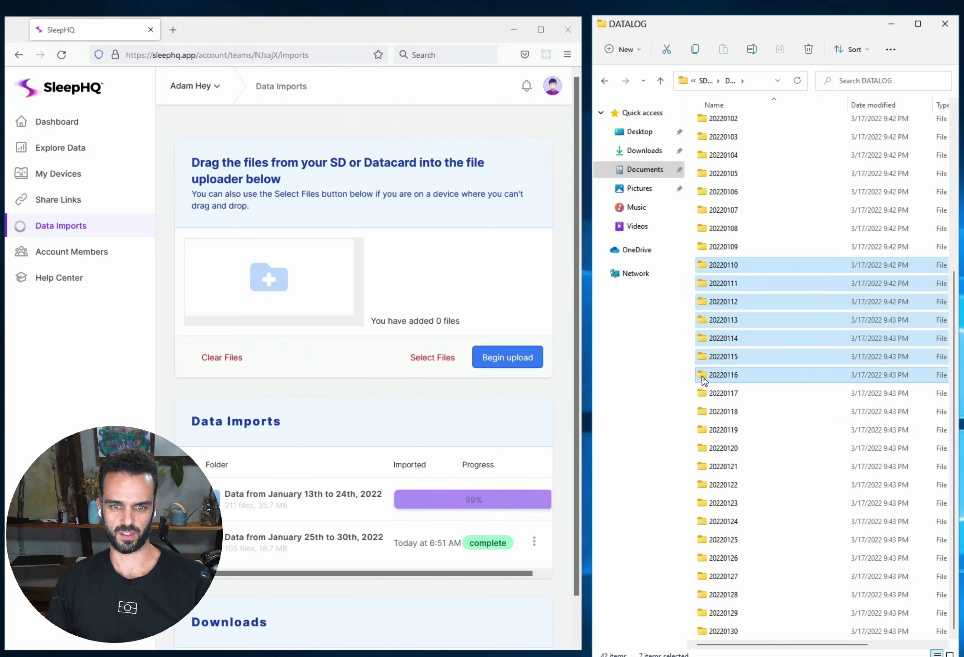
{"action": "left_click_drag", "start_coordinate": [703, 378], "coordinate": [319, 297]}
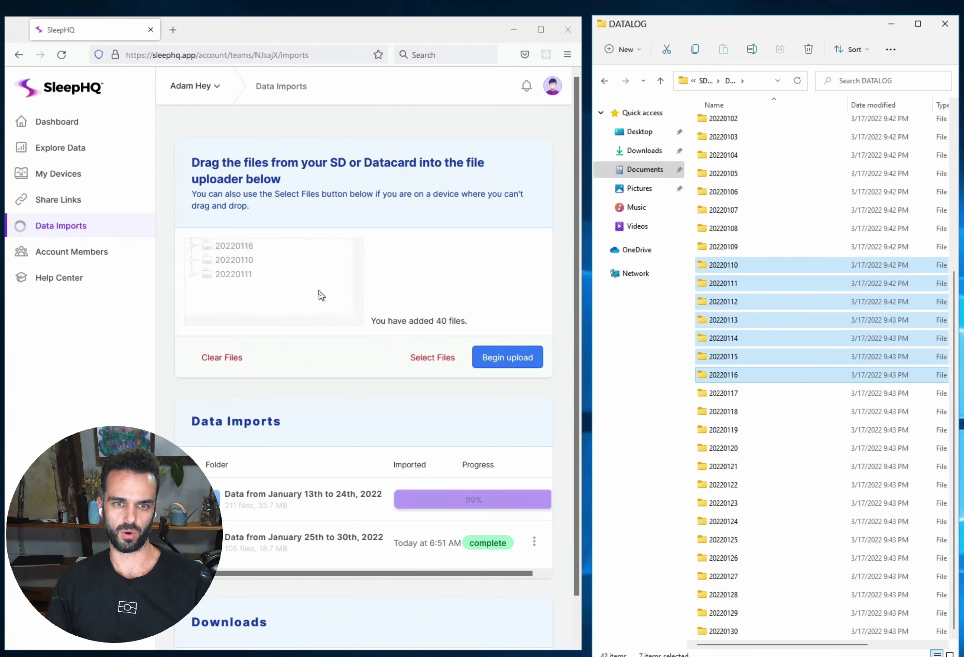
Step: Add SETTINGS through STR.edf from the card root and upload the 139-file January 10th–17th import
{"action": "left_click", "coordinate": [662, 80]}
{"action": "left_click", "coordinate": [724, 142]}
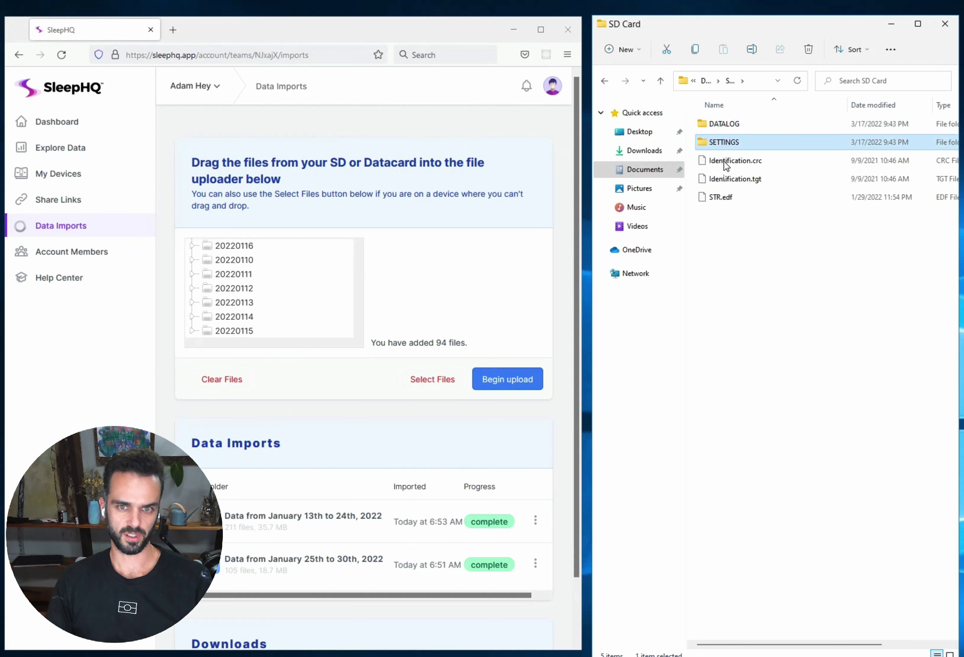
{"action": "left_click", "coordinate": [727, 200], "text": "shift"}
{"action": "left_click_drag", "start_coordinate": [717, 204], "coordinate": [320, 291]}
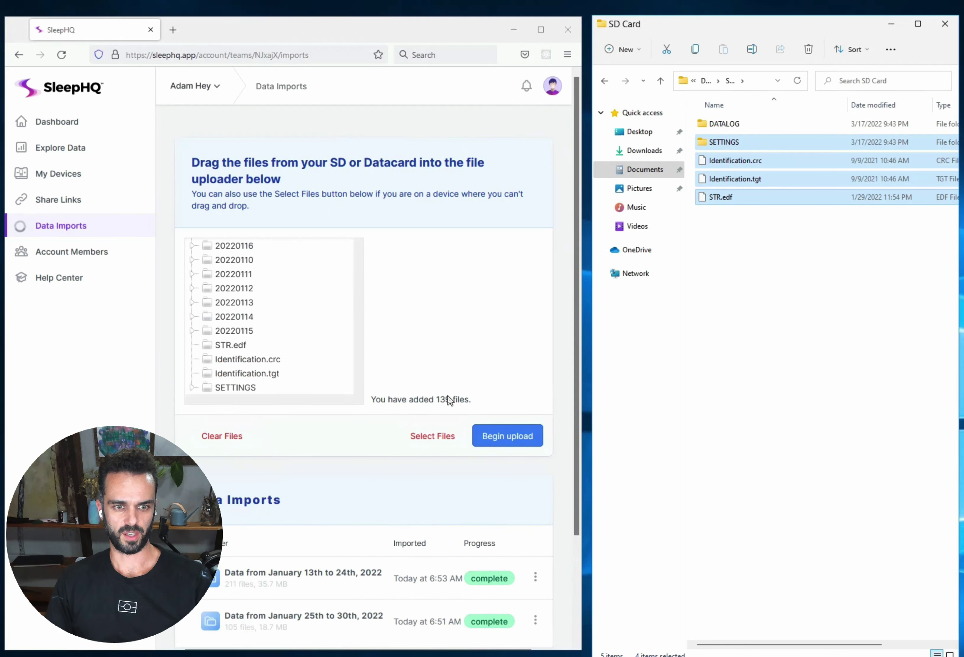
{"action": "left_click", "coordinate": [508, 436]}
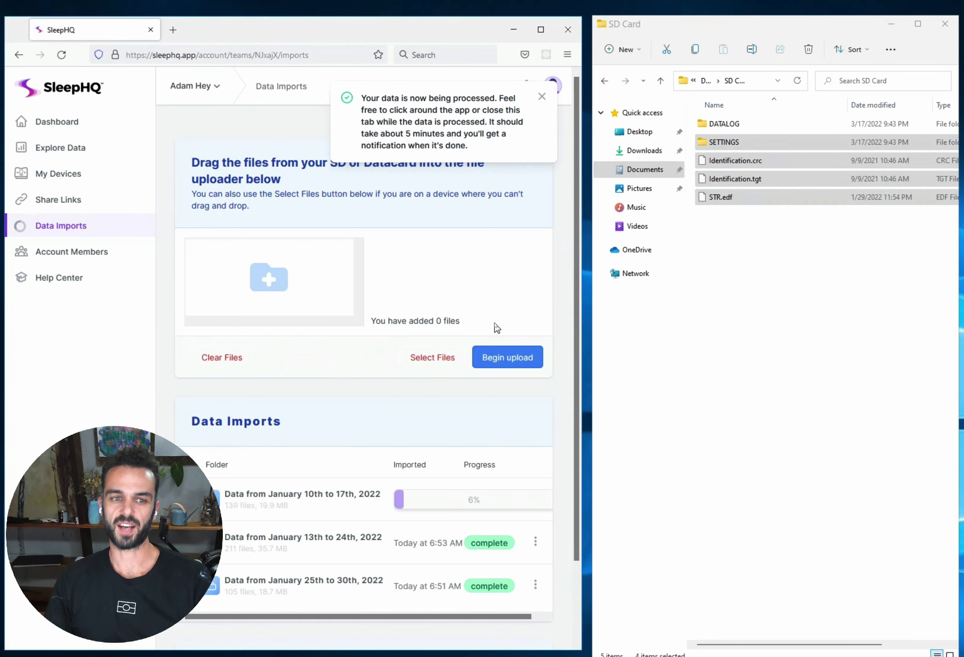
Step: Scroll down until the 139-file January 10th to 17th, 2022 import (19.9 MB) shows complete
{"action": "scroll", "coordinate": [498, 329], "scroll_direction": "down", "scroll_amount": 2}
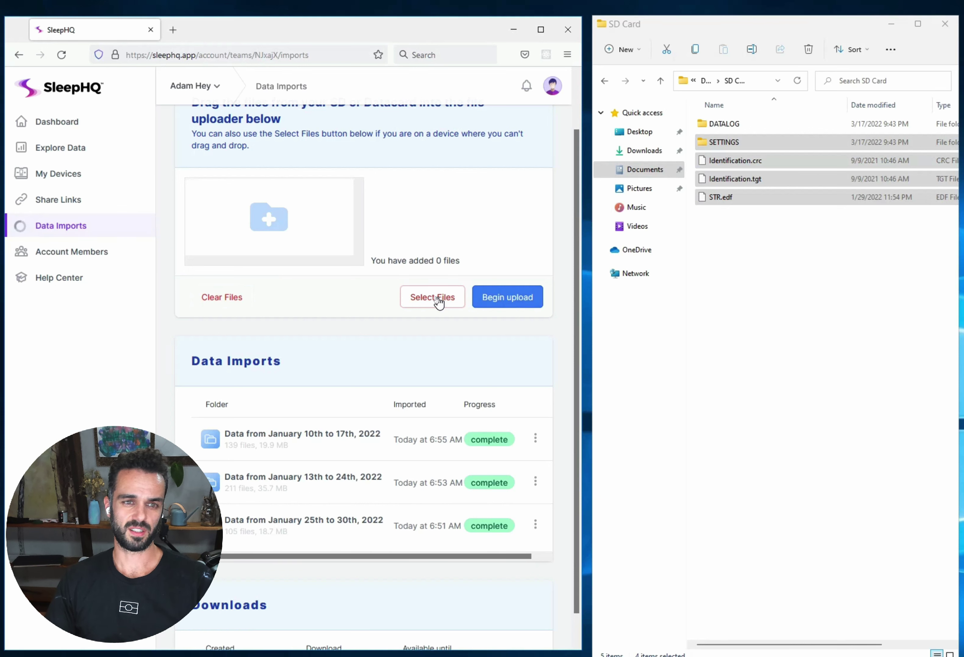
{"action": "left_click", "coordinate": [439, 298]}
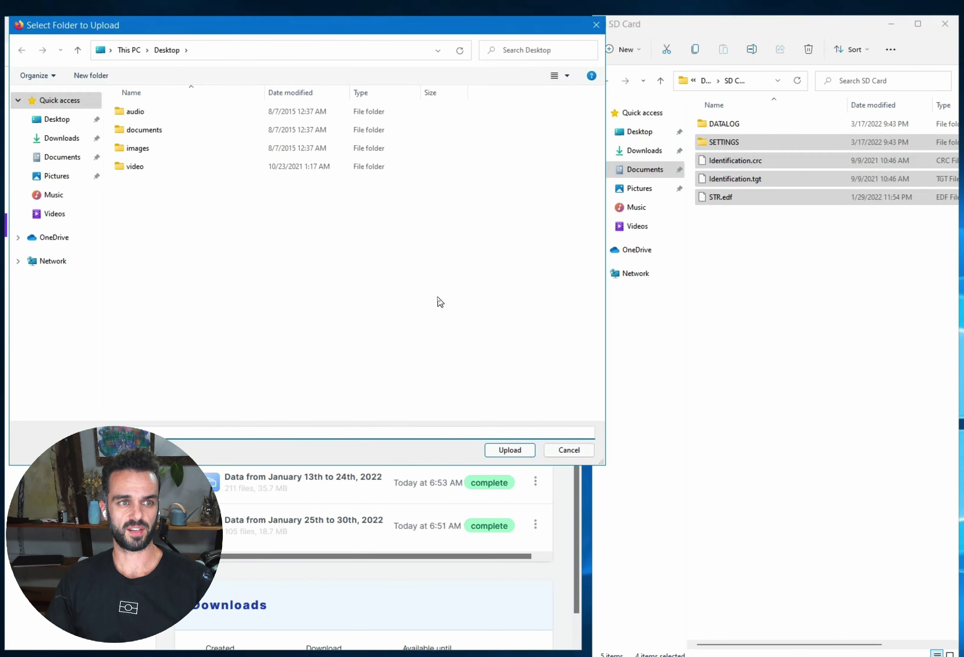
{"action": "left_click", "coordinate": [72, 158]}
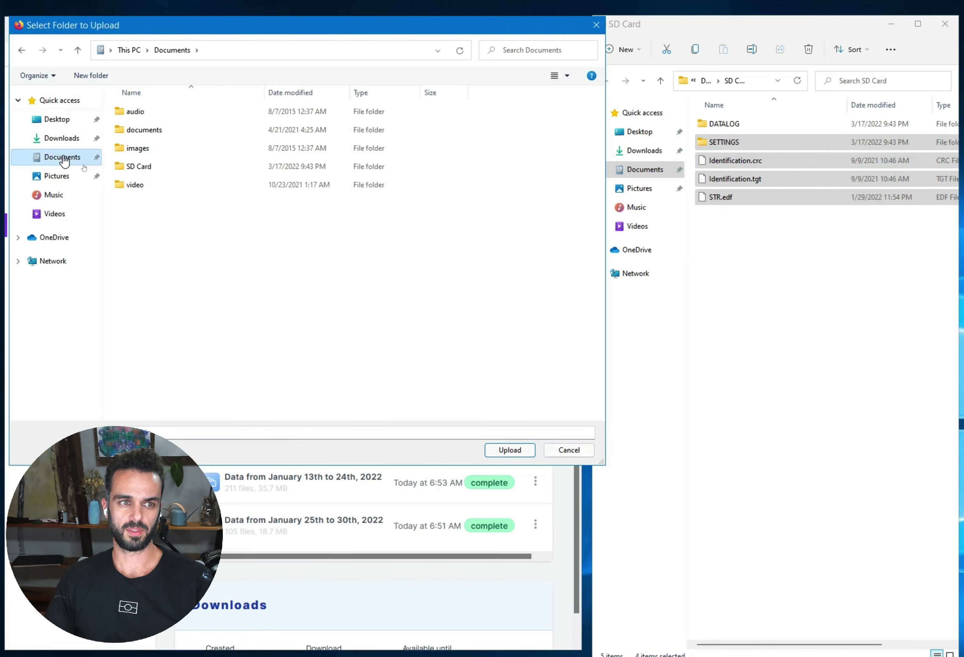
{"action": "double_click", "coordinate": [120, 170]}
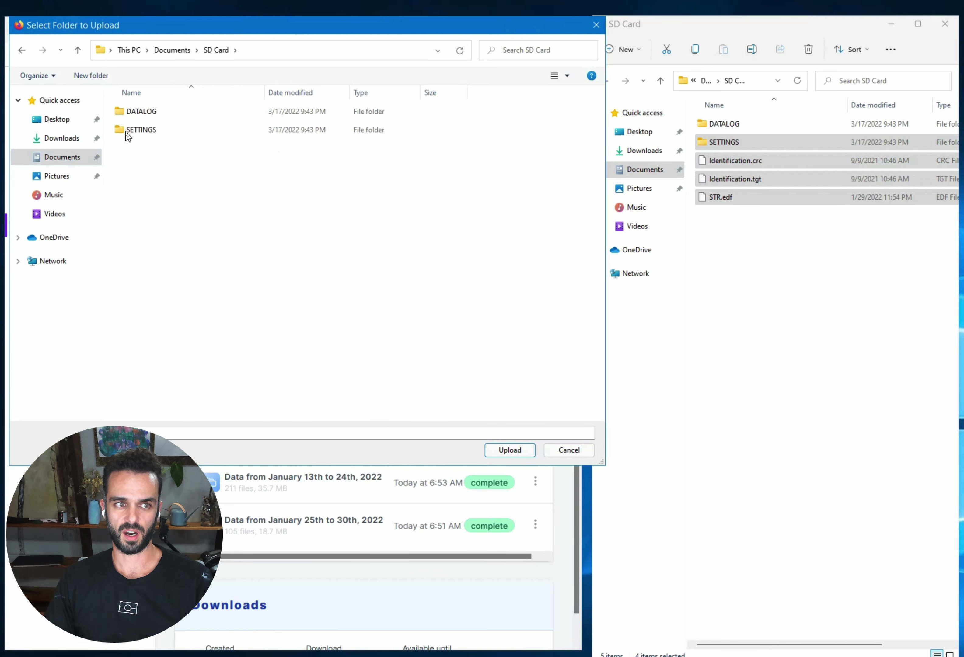
{"action": "left_click", "coordinate": [123, 133]}
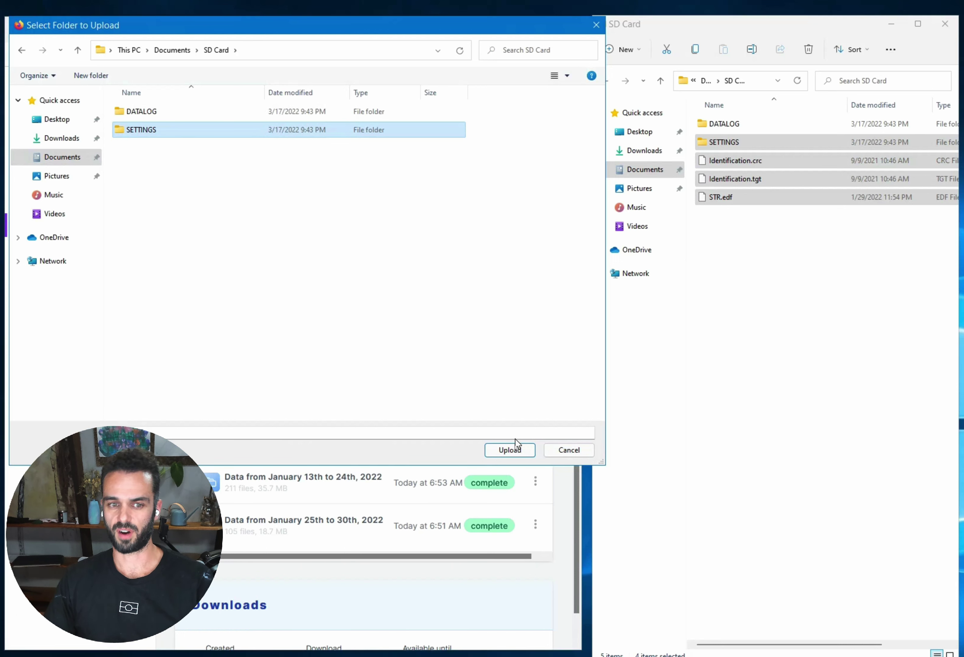
{"action": "left_click", "coordinate": [573, 452]}
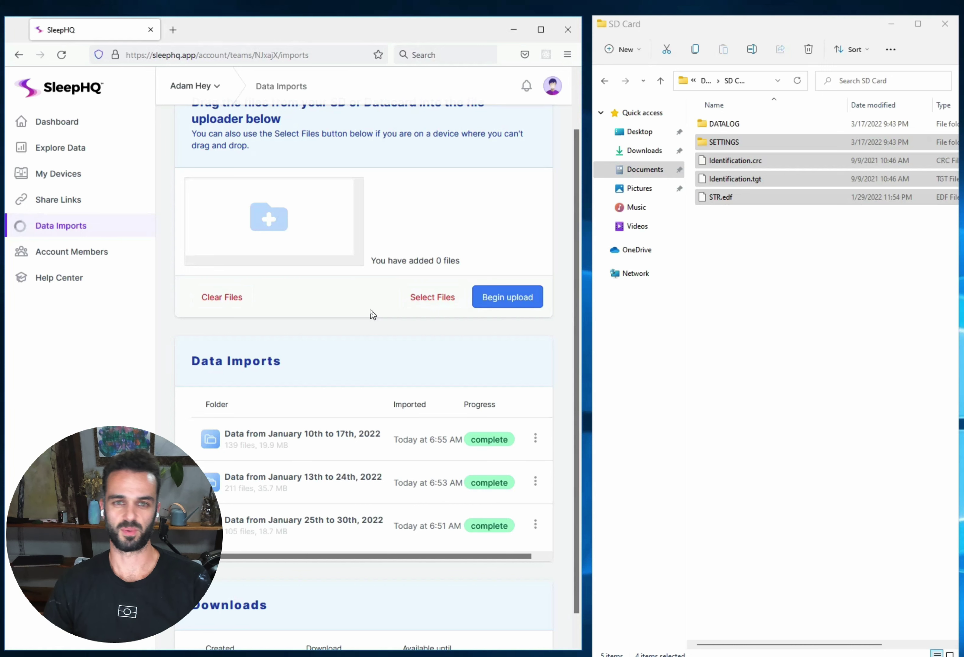
{"action": "scroll", "coordinate": [409, 285], "scroll_direction": "up", "scroll_amount": 2}
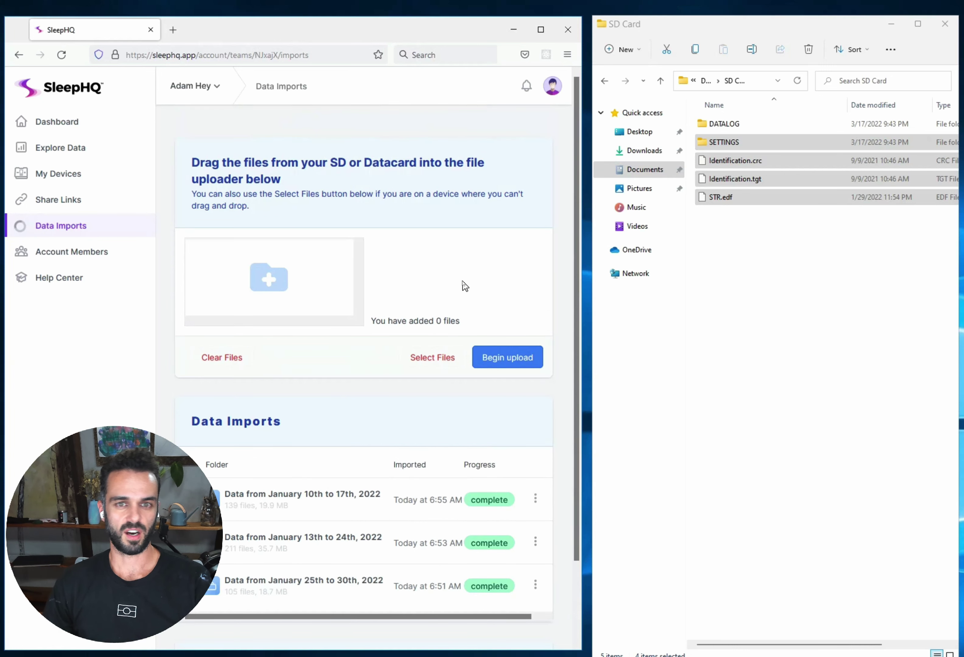